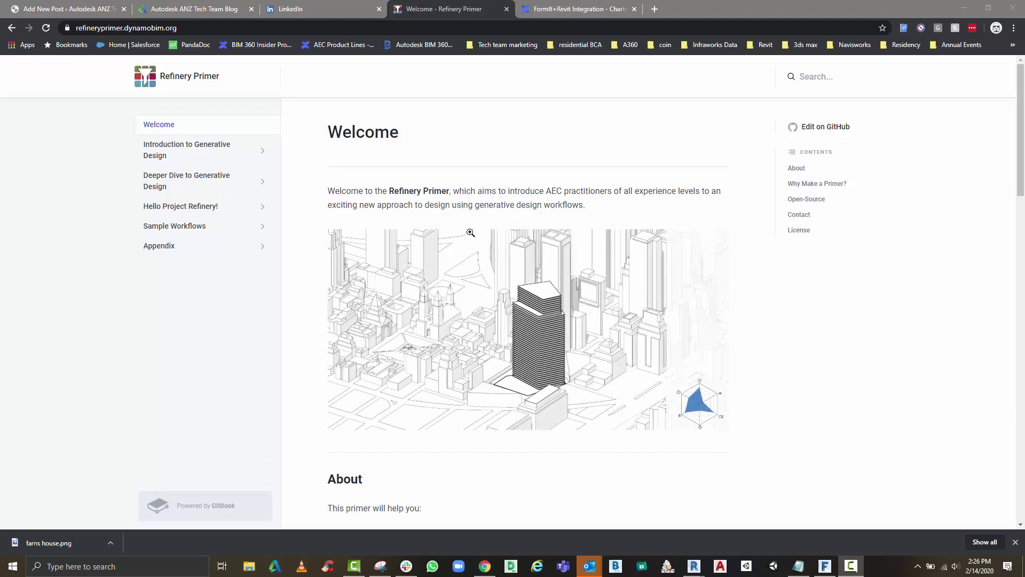
scroll(433, 241, down, 2)
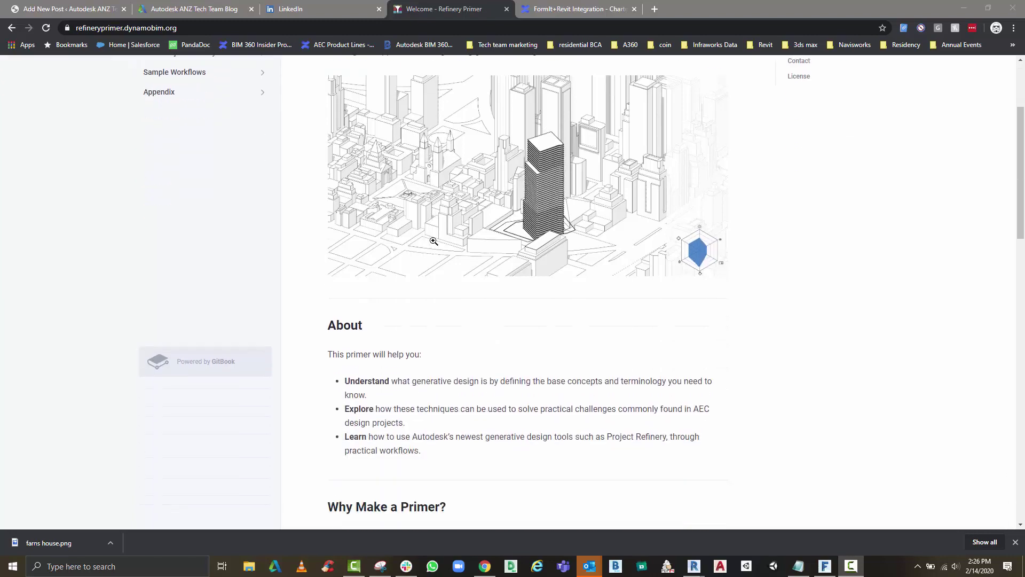
scroll(433, 242, down, 2)
scroll(433, 241, down, 2)
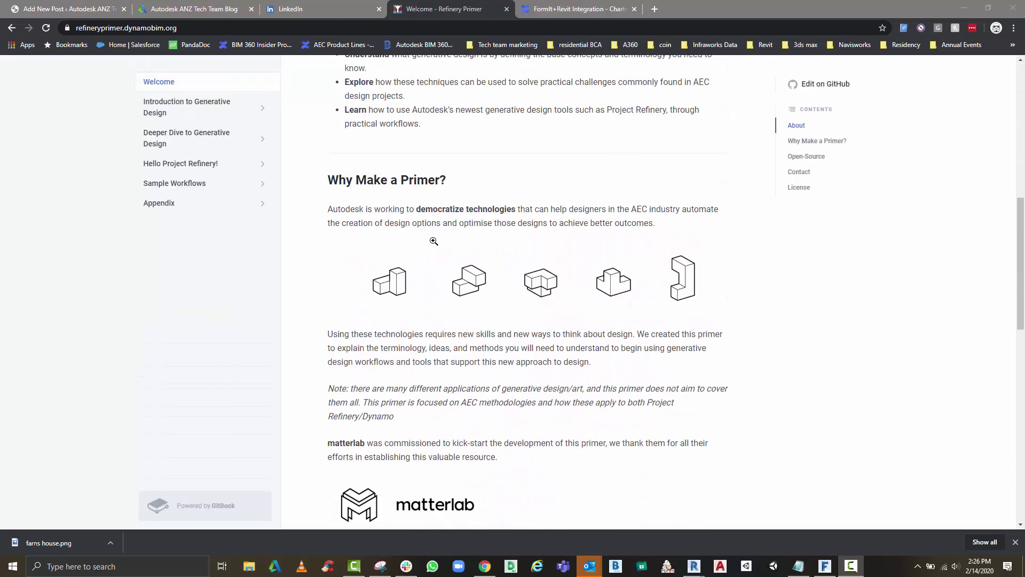
scroll(434, 242, down, 2)
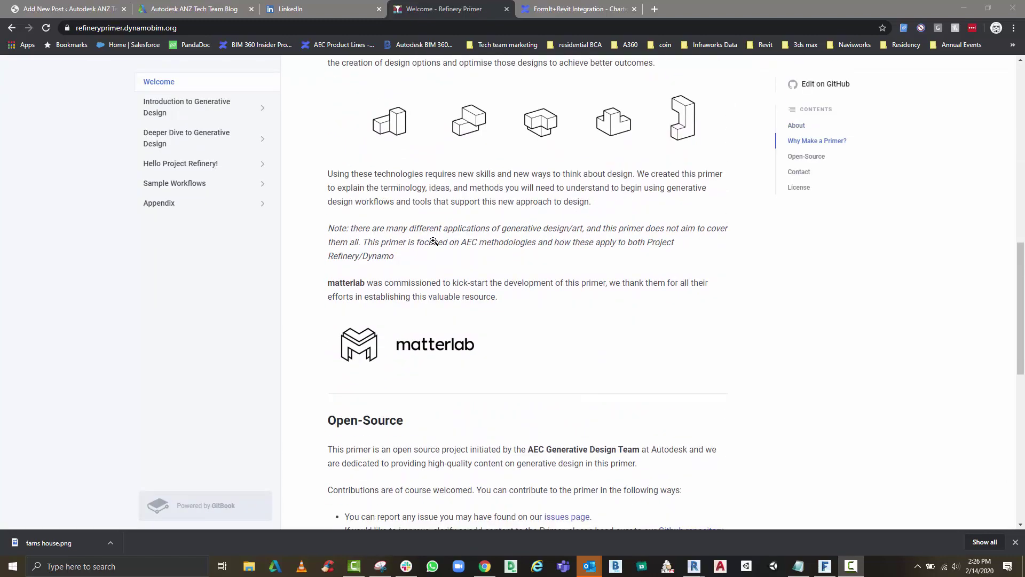
scroll(433, 241, up, 3)
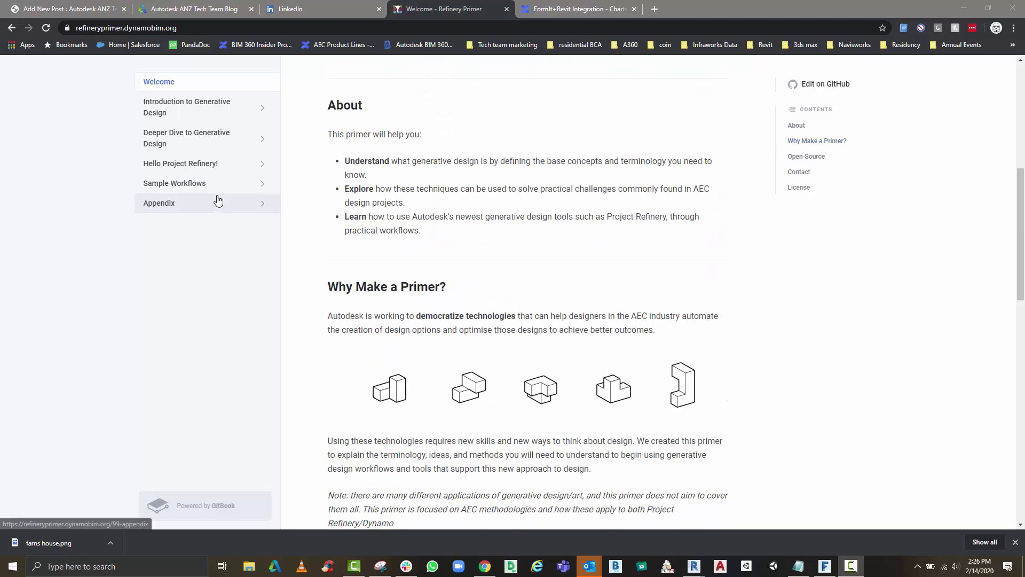
- Navigate the sidebar through Sample Workflows and Getting Started Workflows to Architectural Workflows
click(202, 191)
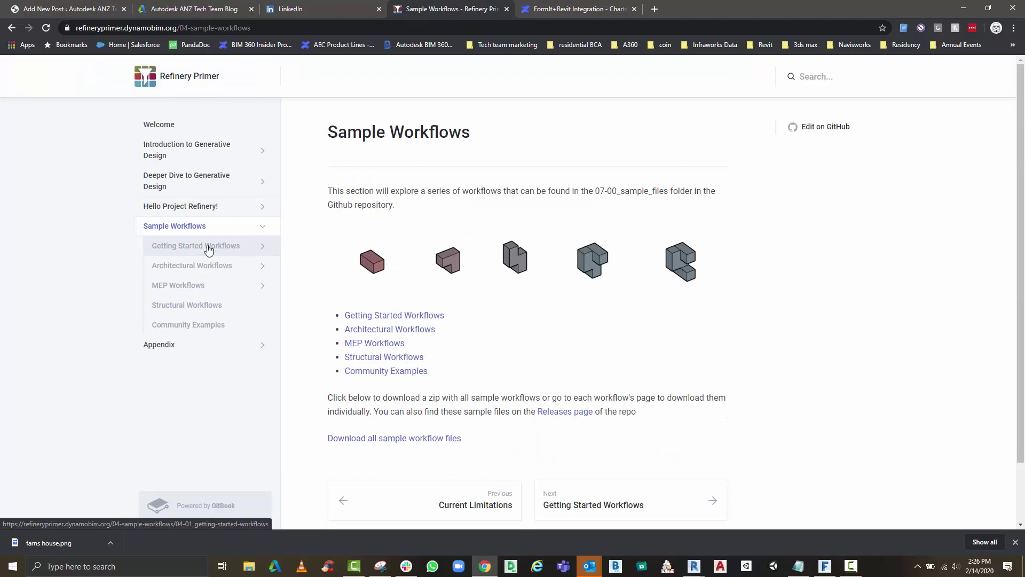
click(207, 247)
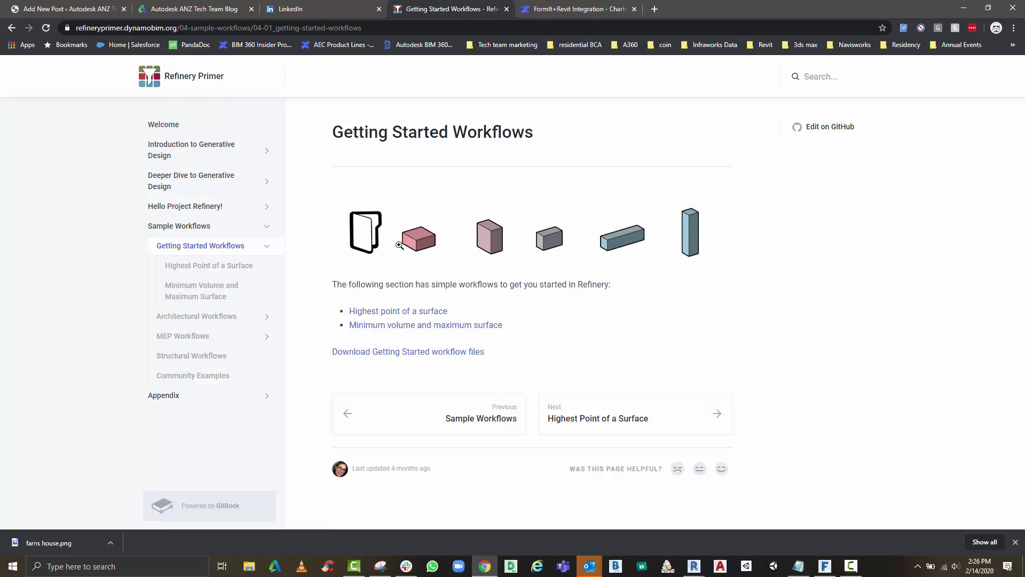
click(220, 322)
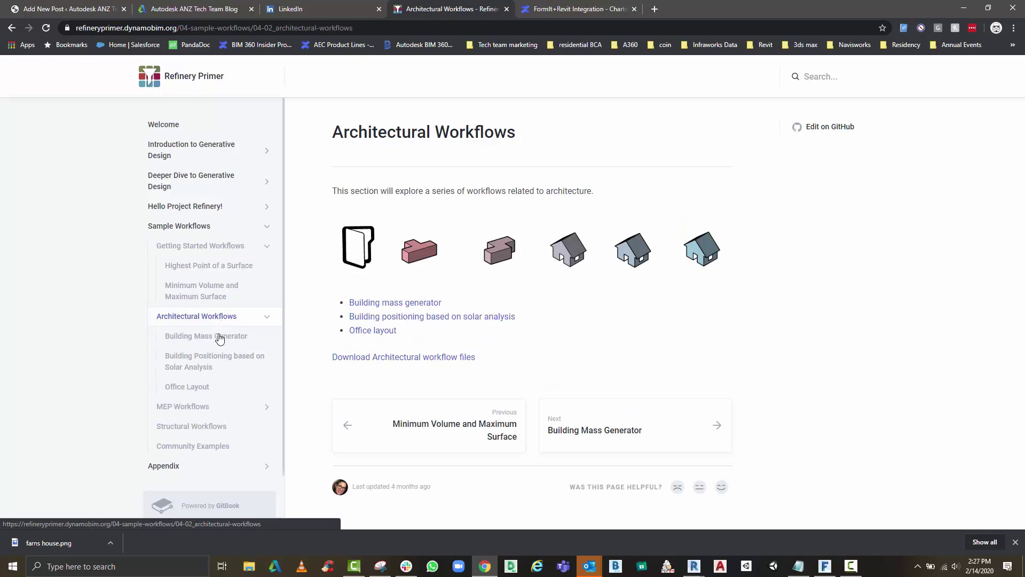
click(221, 338)
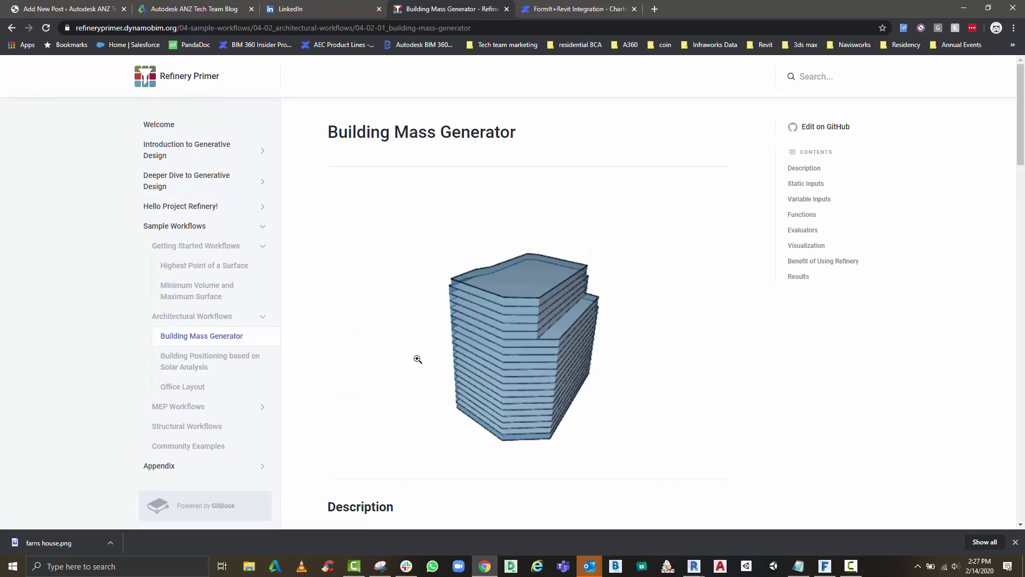
scroll(417, 364, down, 2)
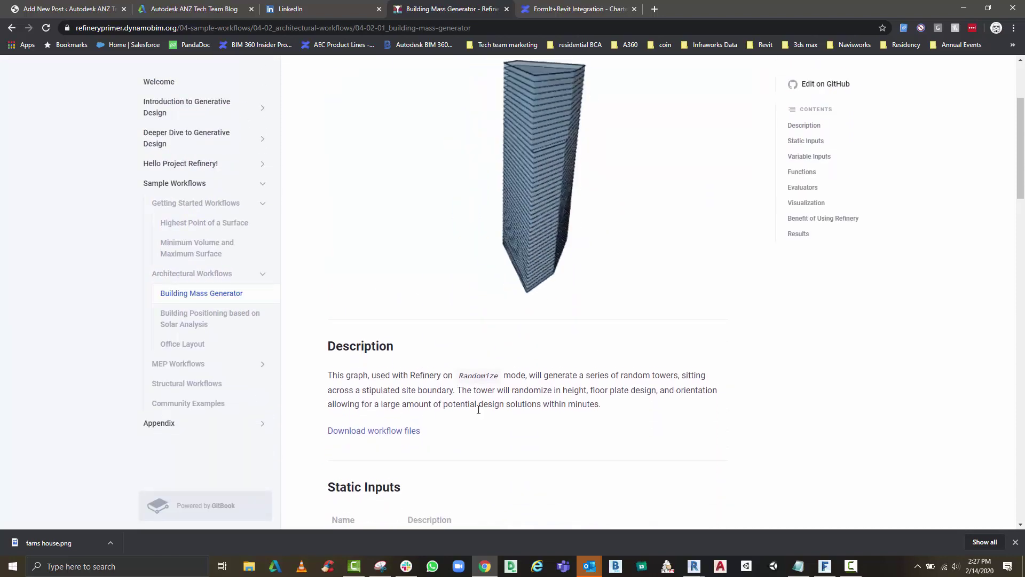
scroll(478, 414, down, 2)
scroll(479, 413, down, 1)
scroll(479, 413, down, 1)
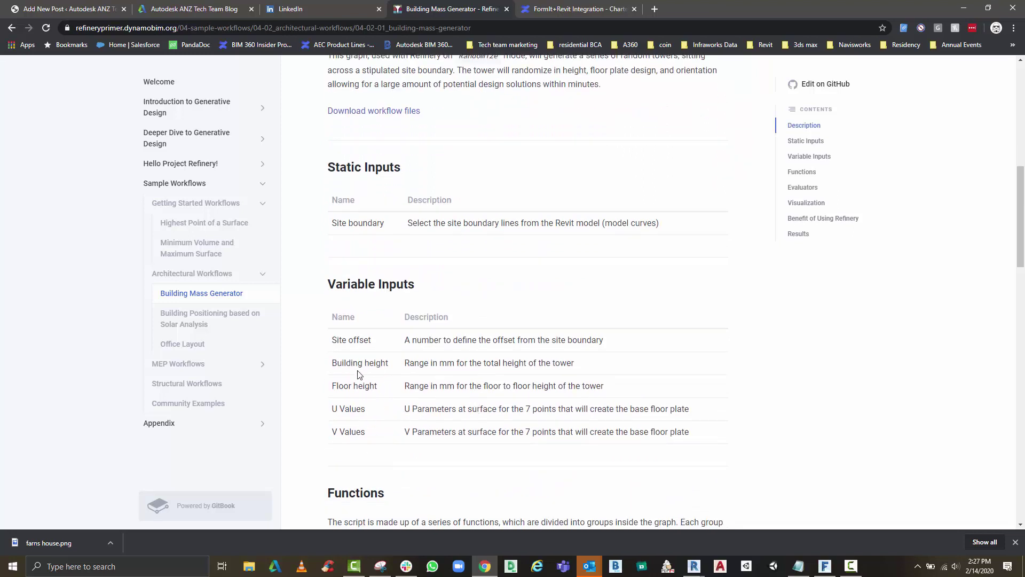
- Open the Building Positioning based on Solar Analysis page from the sidebar
click(209, 315)
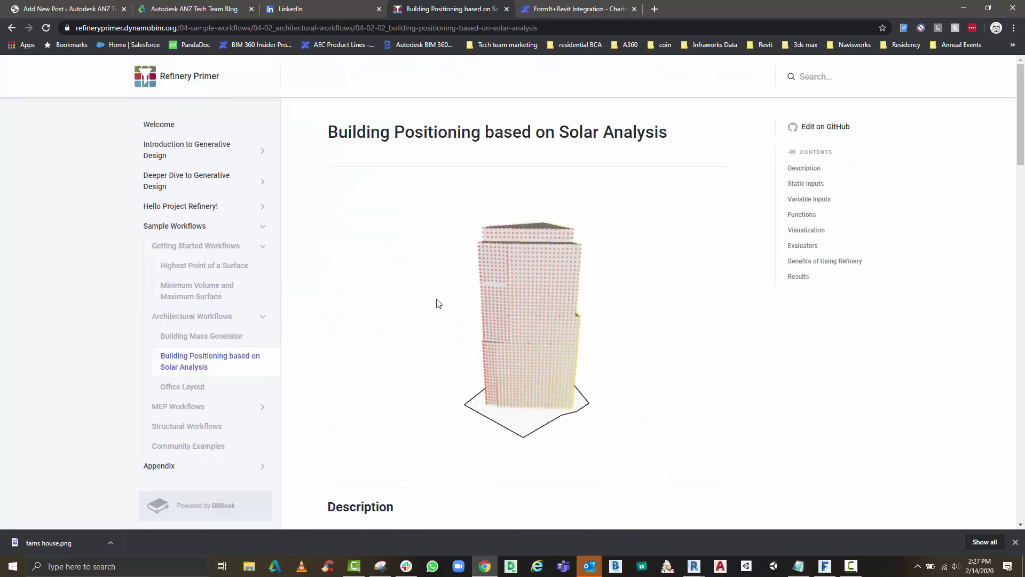
scroll(436, 300, down, 1)
scroll(437, 298, down, 1)
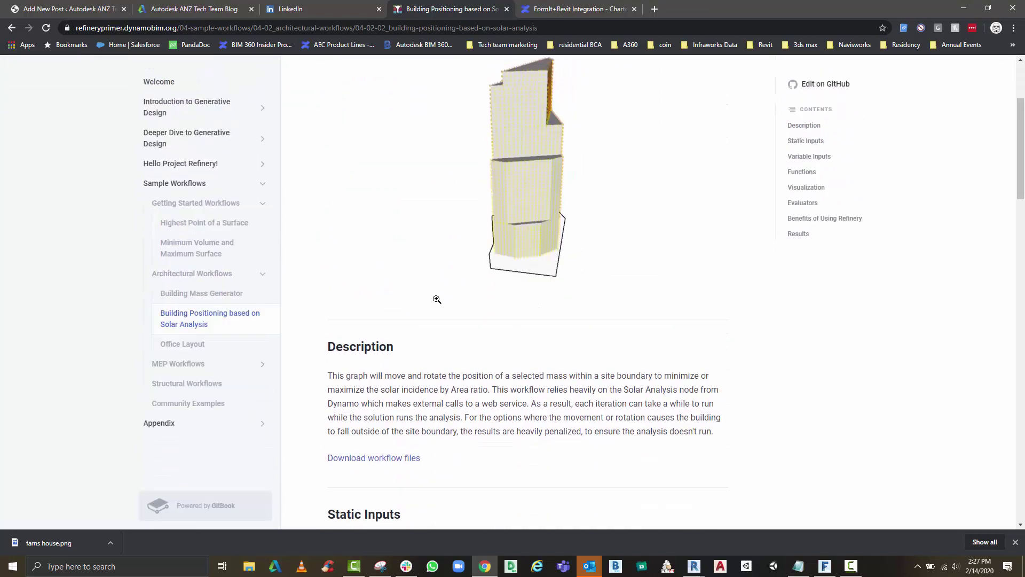
scroll(437, 299, down, 1)
scroll(437, 299, down, 1)
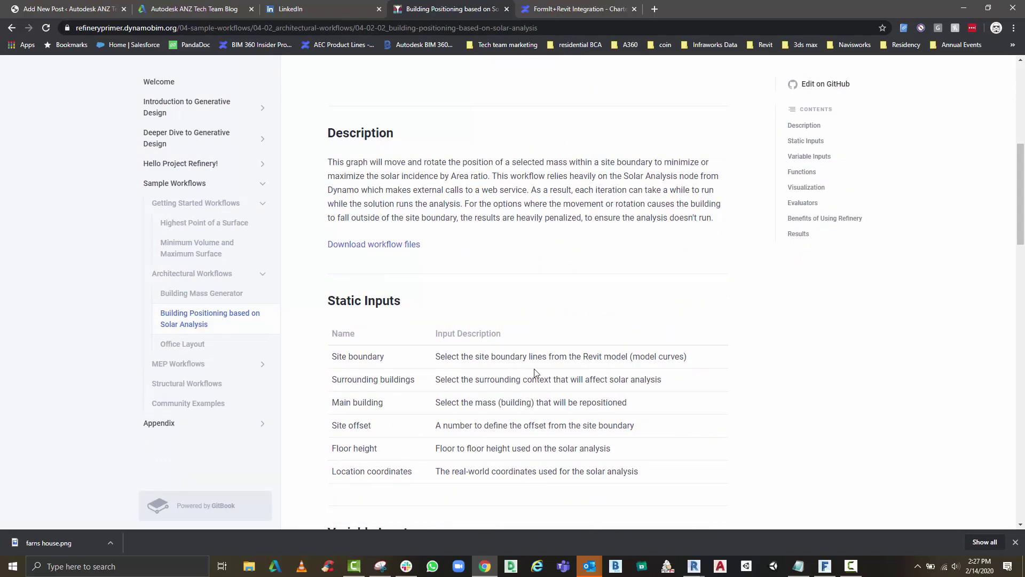
scroll(534, 373, up, 3)
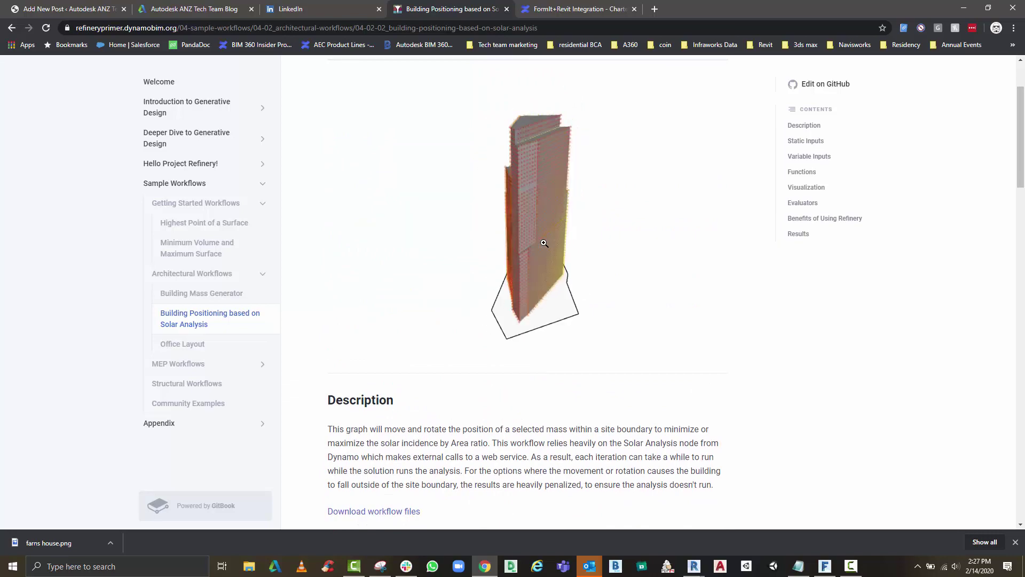
scroll(535, 245, down, 3)
scroll(544, 243, down, 2)
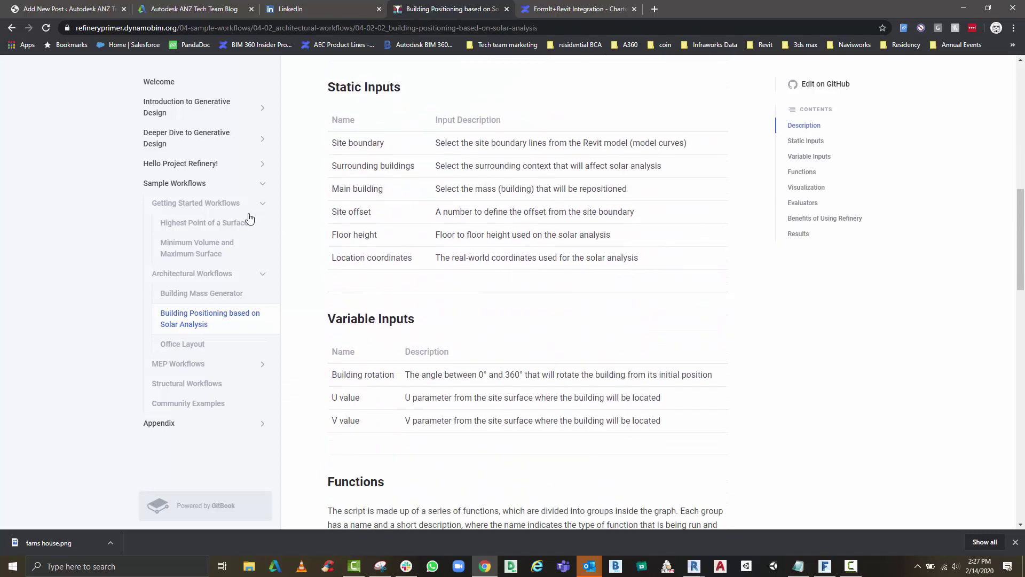
- Open the Office Layout workflow page from the sidebar
click(192, 348)
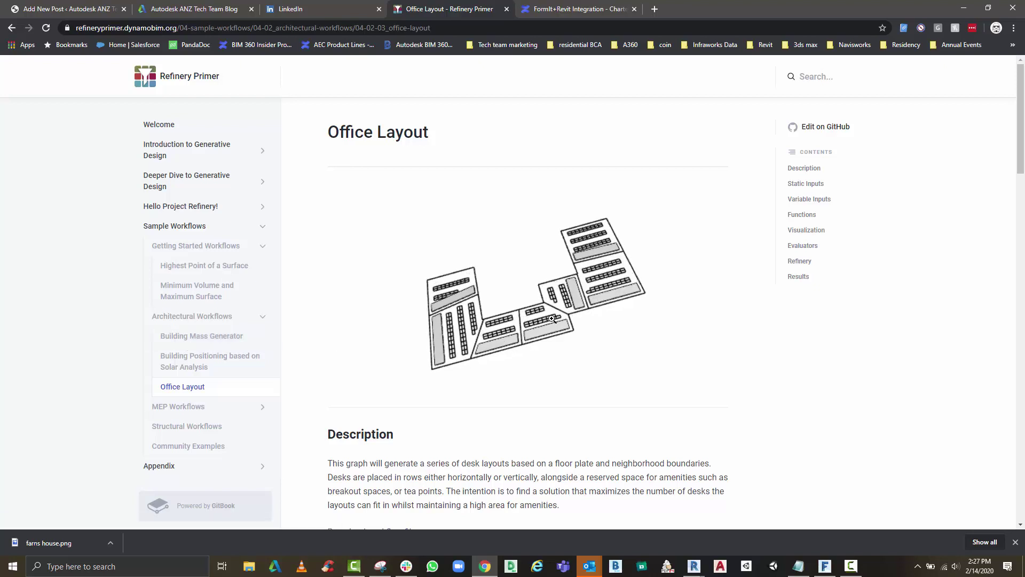
scroll(552, 319, down, 1)
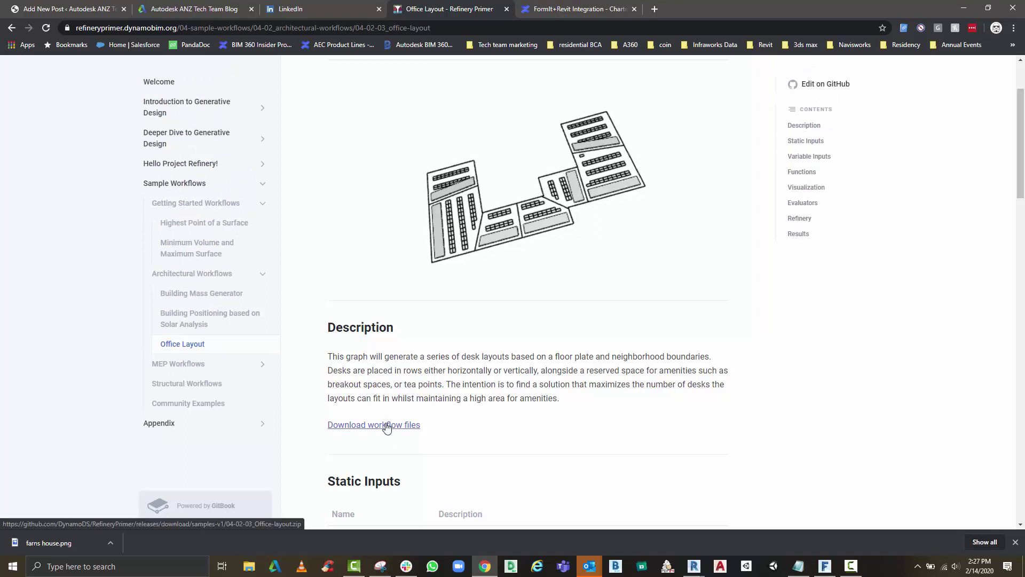
scroll(386, 429, down, 2)
scroll(386, 428, down, 1)
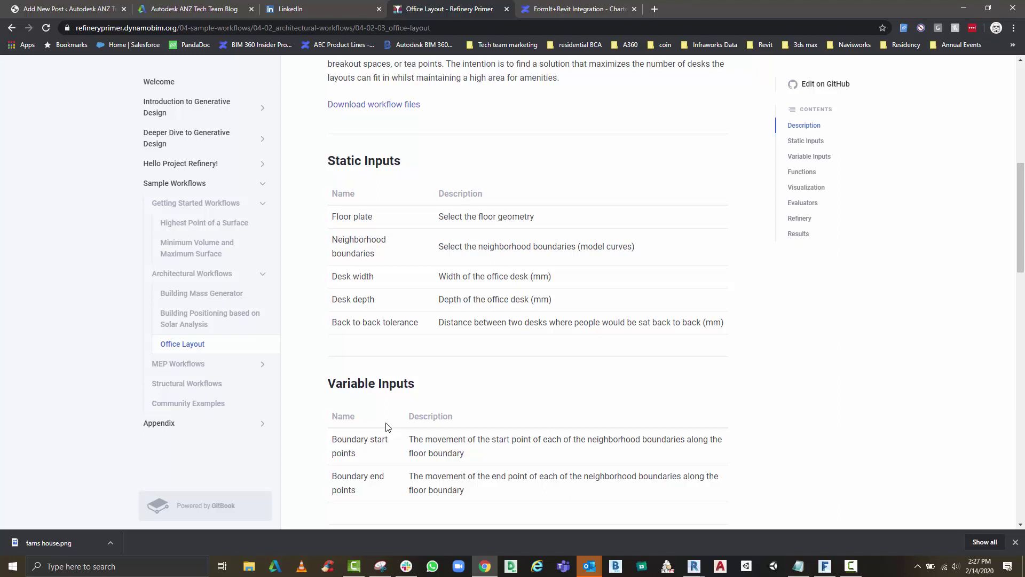
scroll(386, 428, down, 1)
scroll(387, 428, down, 1)
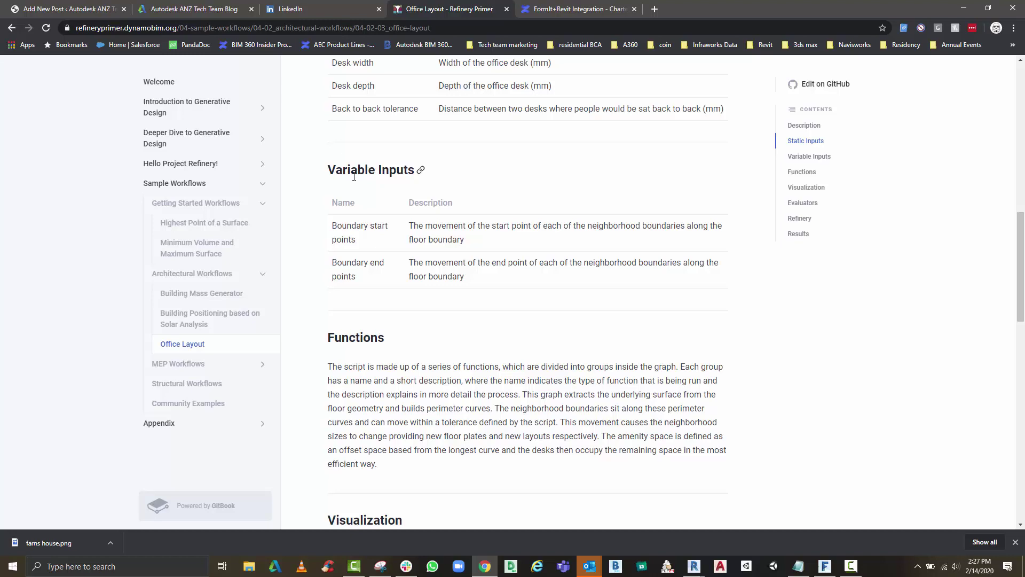
scroll(367, 357, down, 2)
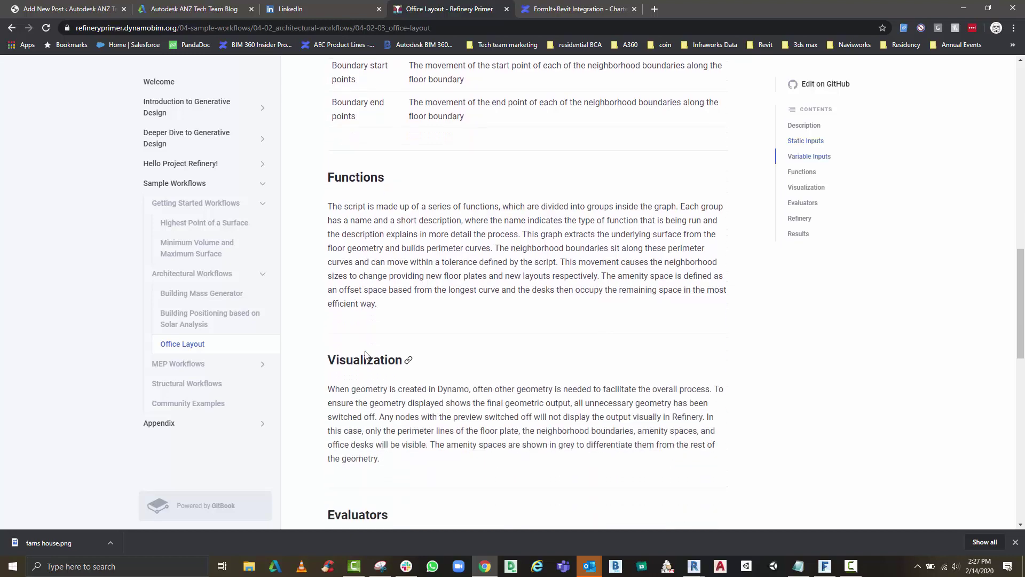
scroll(366, 355, down, 1)
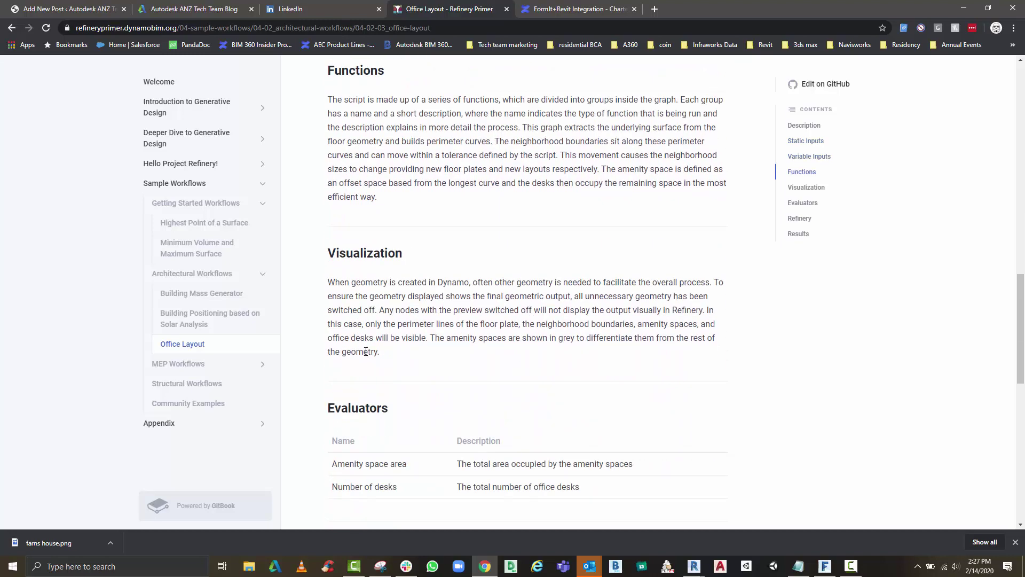
scroll(367, 352, down, 1)
scroll(360, 318, down, 2)
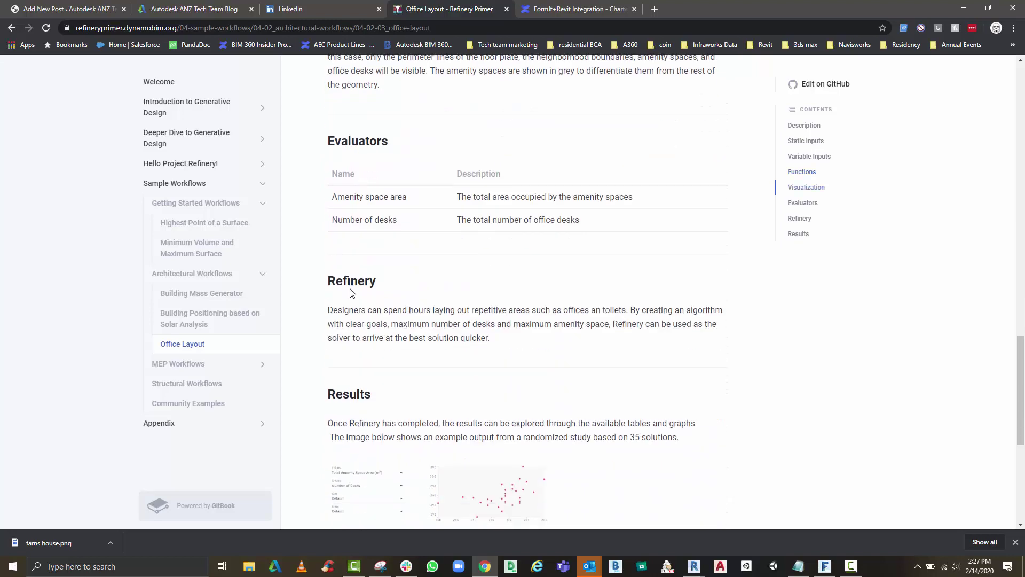
scroll(344, 393, down, 1)
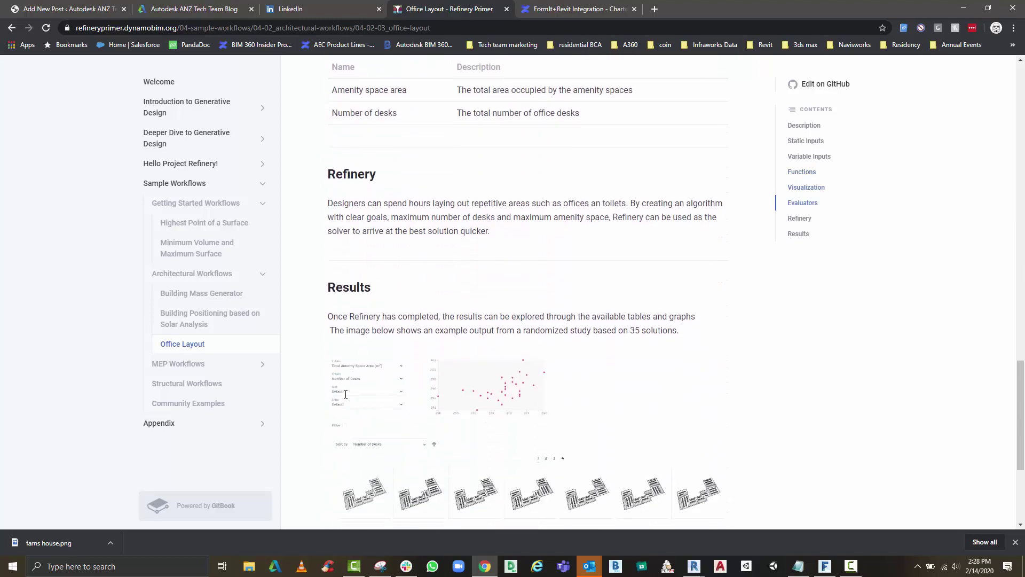
scroll(346, 393, down, 2)
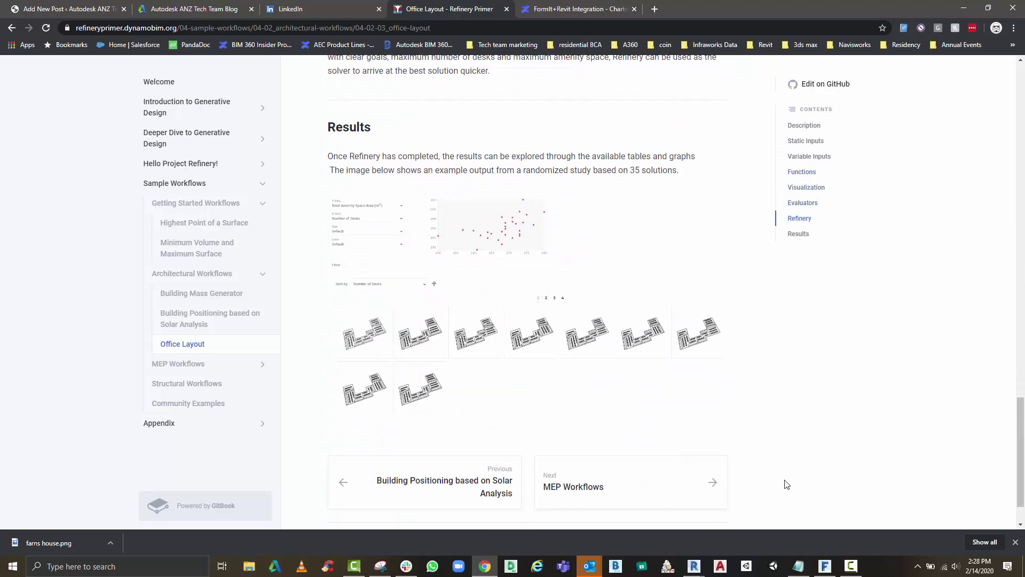
mouse_move(694, 567)
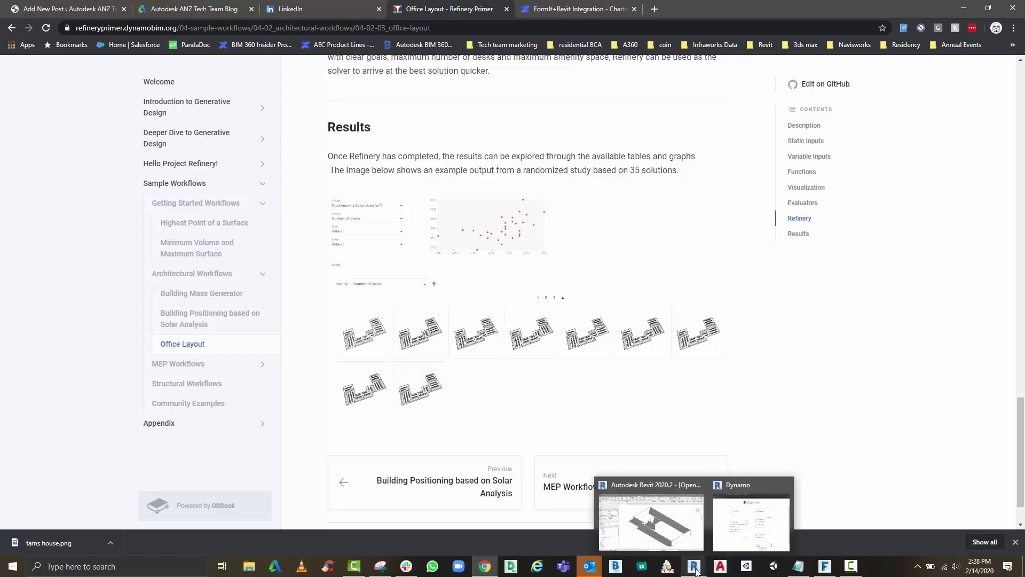
- Bring Revit forward, move Dynamo aside and open v1OpenOfficeLayout from Recent
click(682, 536)
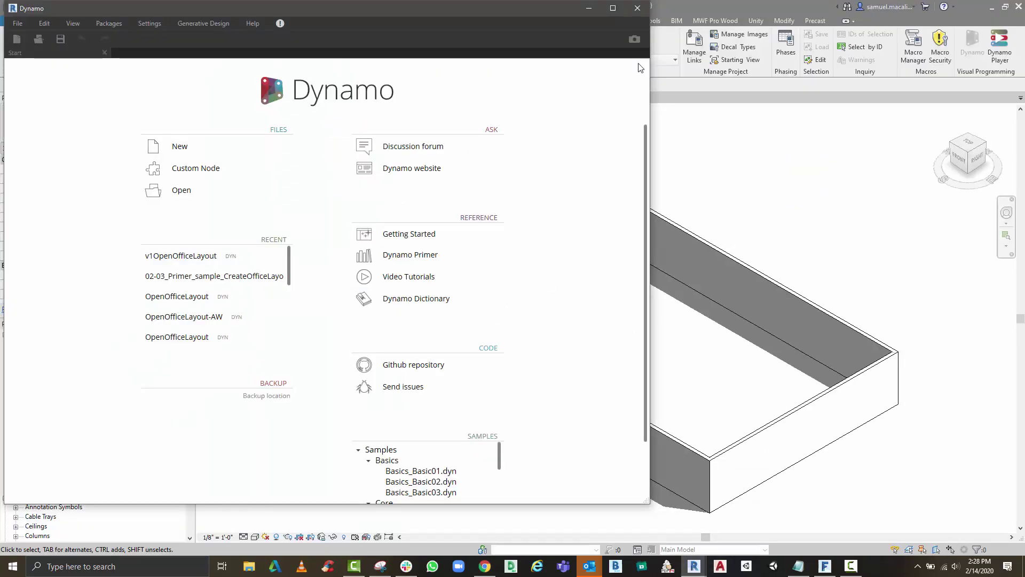
drag(545, 17, 255, 61)
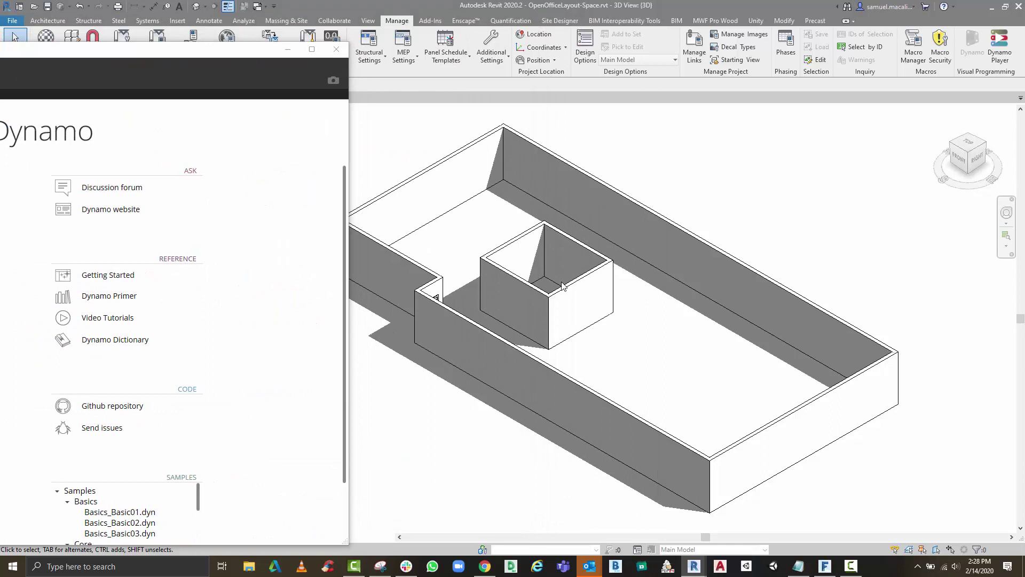
middle_drag(642, 276, 504, 291)
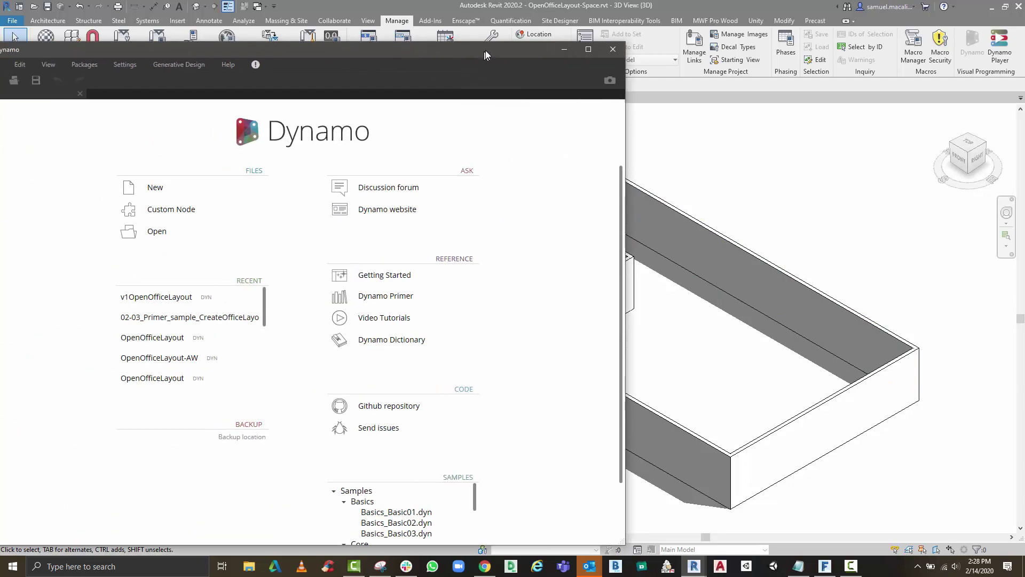
click(171, 306)
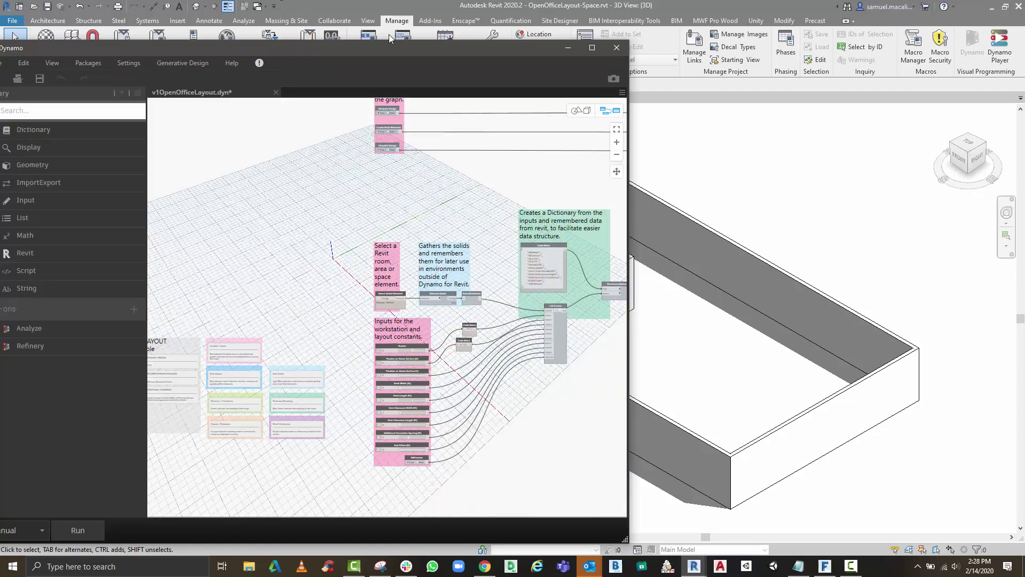
- Move the Dynamo window over the model and pan the graph to the workstation input sliders
drag(392, 63, 433, 214)
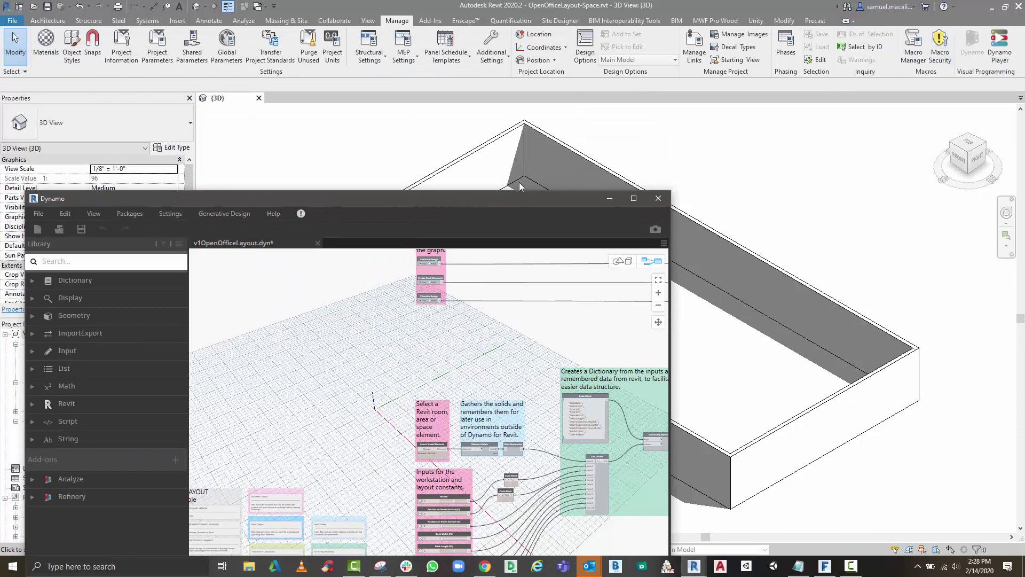
drag(492, 199, 529, 91)
scroll(379, 298, down, 2)
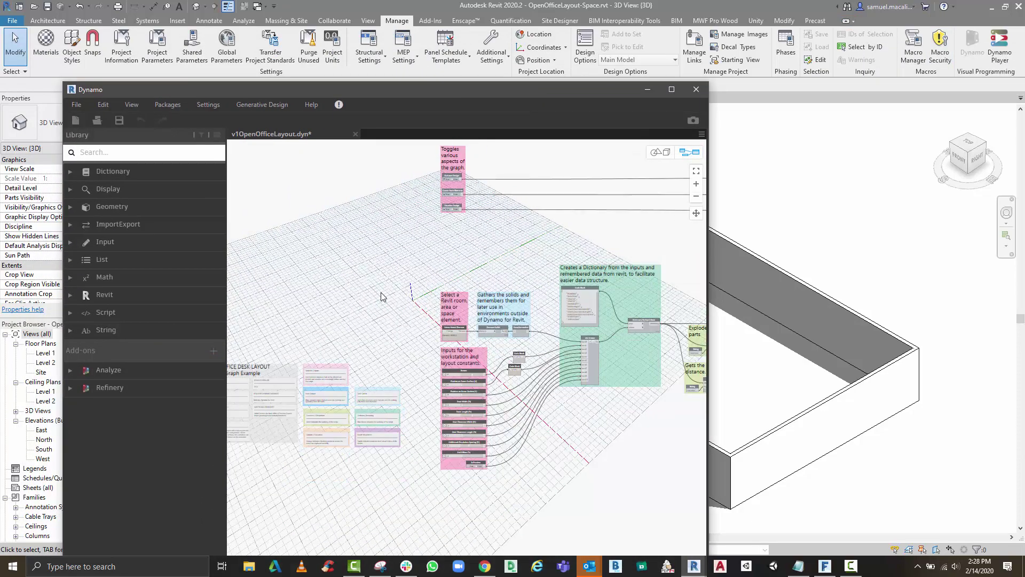
scroll(381, 297, down, 3)
scroll(502, 300, down, 3)
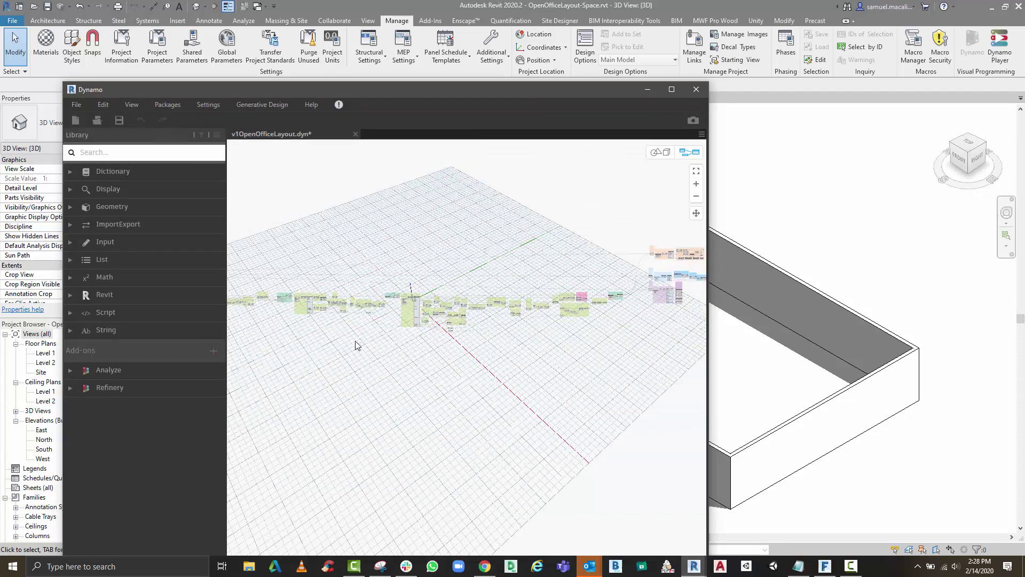
mouse_move(633, 336)
middle_down()
mouse_move(302, 355)
mouse_move(488, 355)
mouse_move(413, 365)
mouse_move(423, 318)
middle_up()
scroll(423, 317, up, 2)
scroll(413, 319, up, 3)
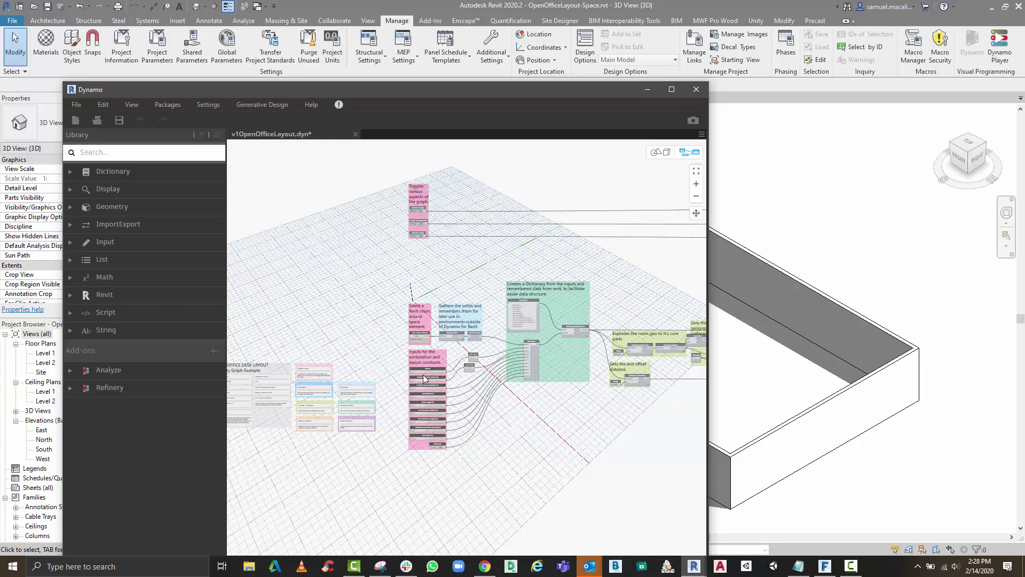
scroll(427, 364, up, 2)
scroll(431, 336, up, 1)
scroll(435, 300, up, 2)
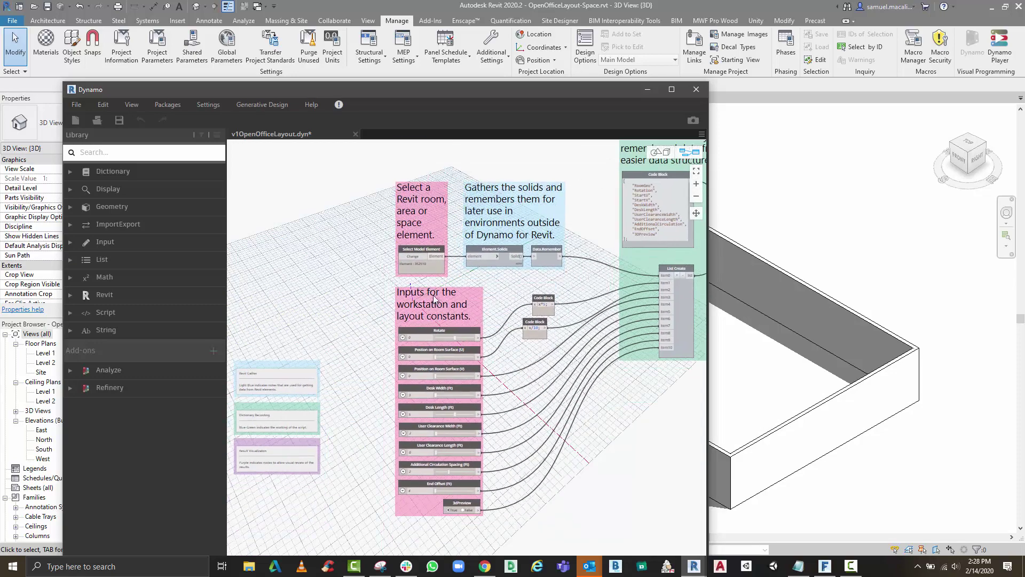
scroll(433, 308, up, 2)
scroll(431, 321, up, 1)
middle_drag(430, 316, 428, 254)
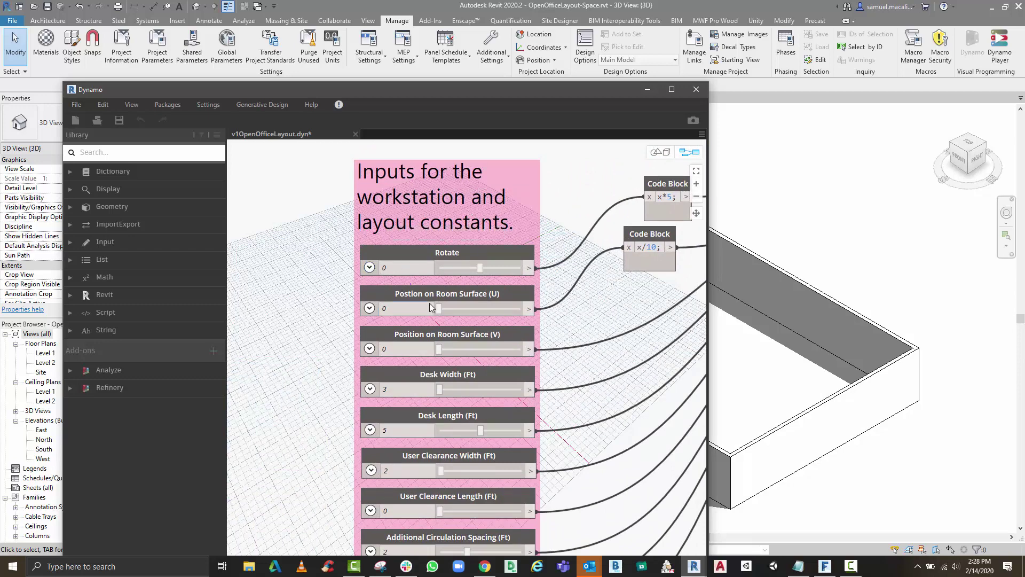
middle_drag(310, 359, 314, 266)
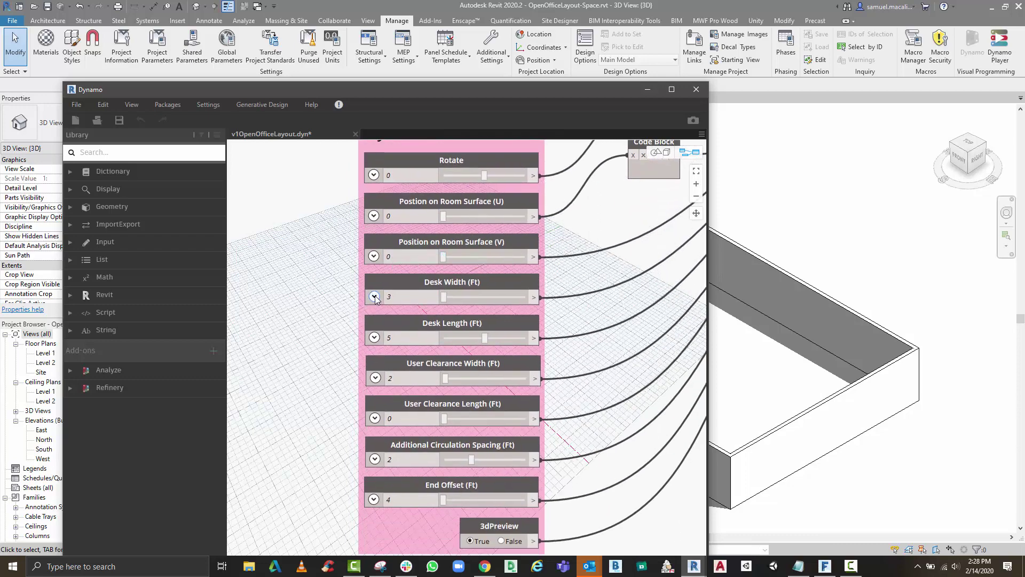
click(374, 296)
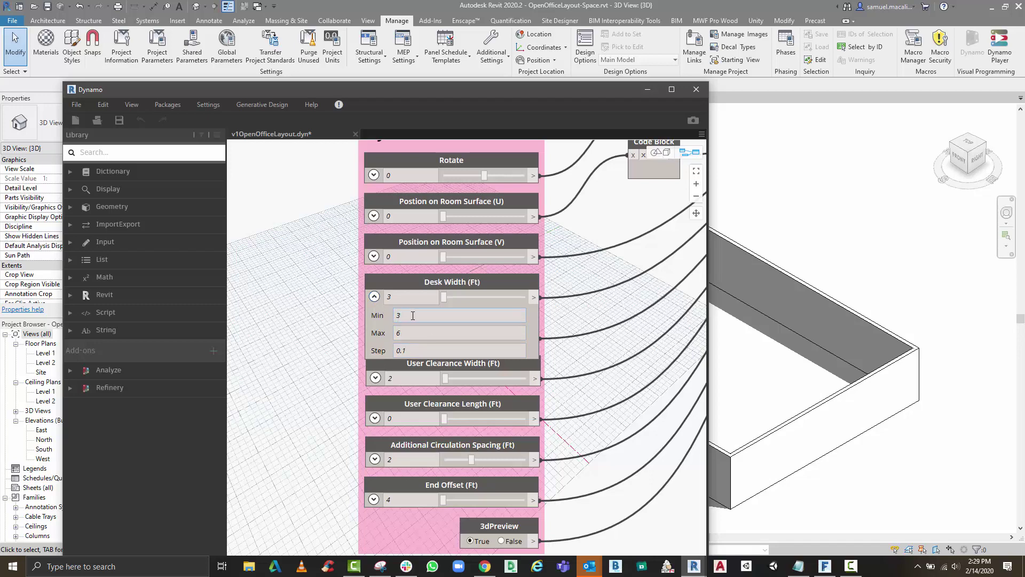
click(375, 296)
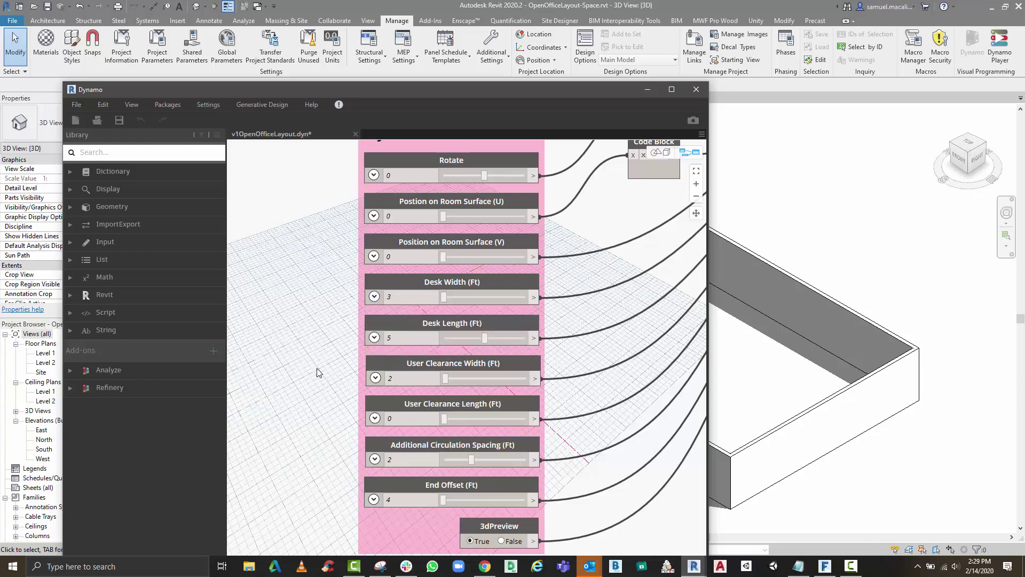
scroll(355, 339, down, 2)
scroll(355, 337, down, 3)
middle_drag(334, 336, 525, 367)
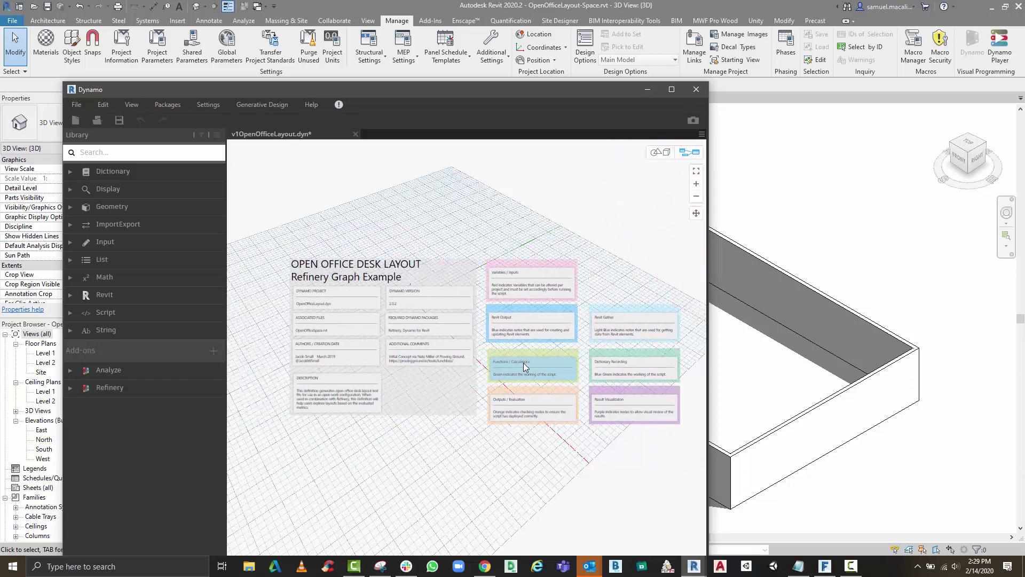
scroll(427, 349, up, 1)
scroll(413, 339, up, 1)
scroll(413, 339, up, 1)
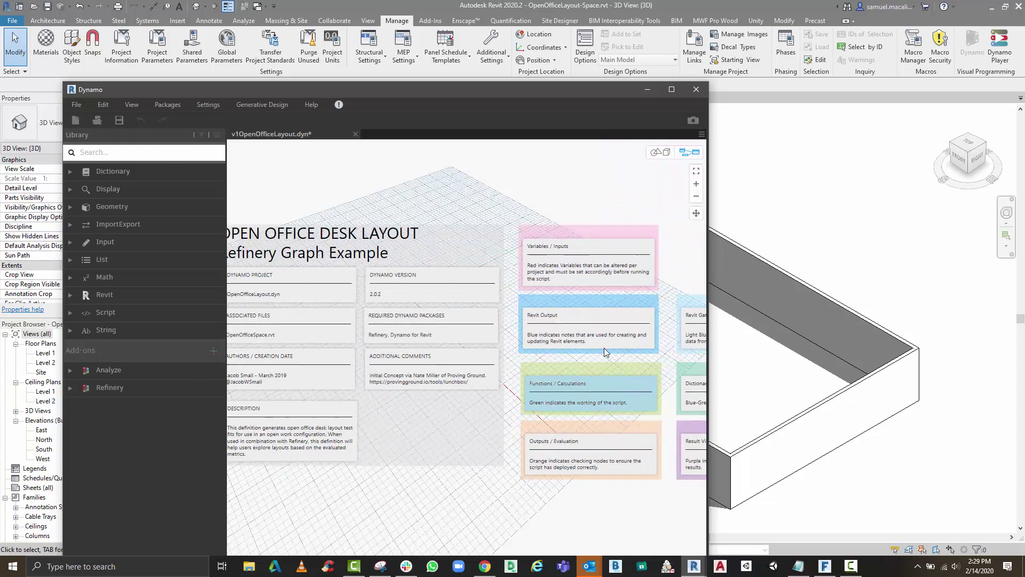
middle_drag(617, 345, 375, 349)
scroll(405, 349, up, 1)
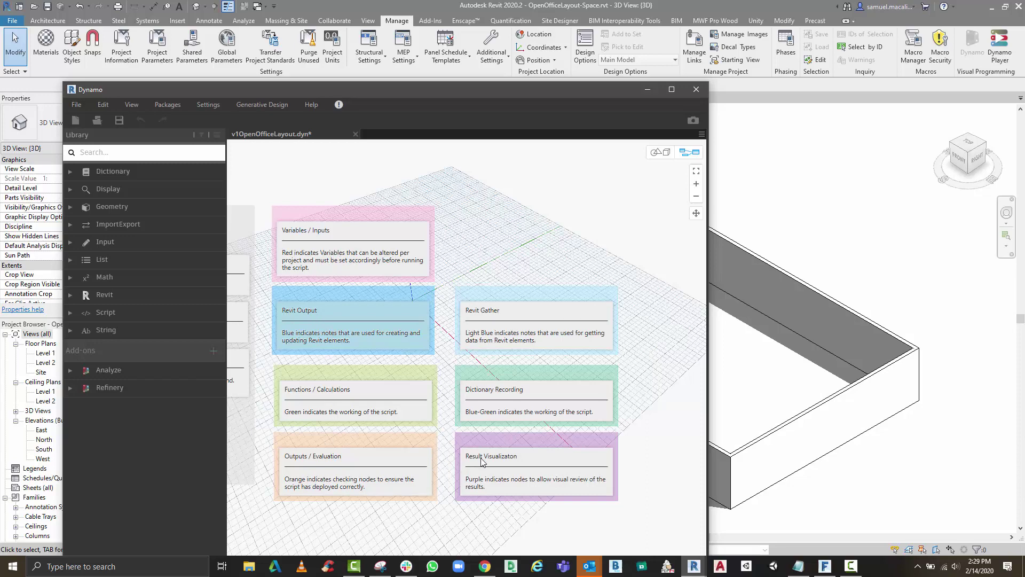
scroll(400, 414, down, 1)
scroll(400, 415, down, 1)
middle_drag(357, 414, 531, 411)
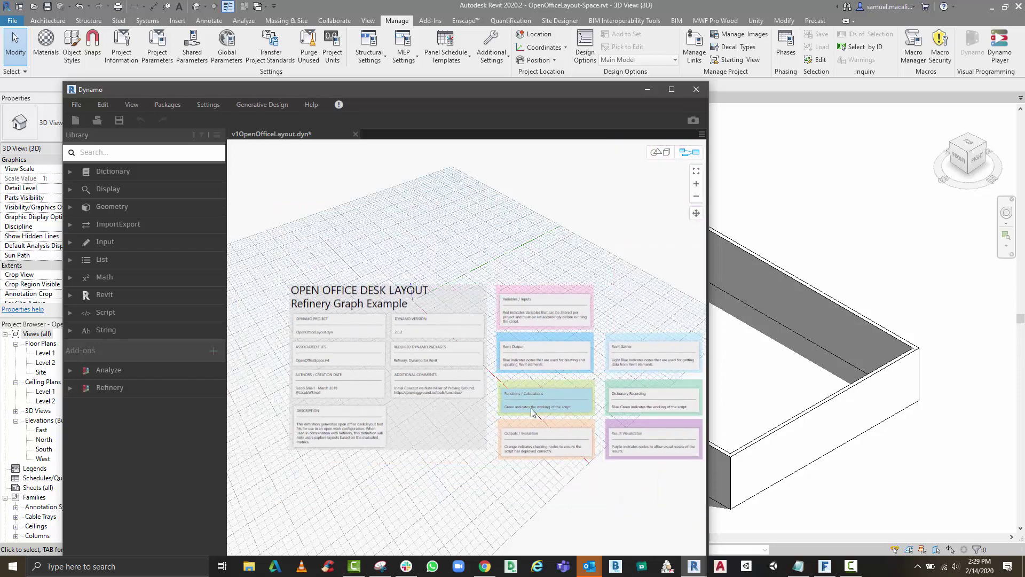
scroll(407, 393, up, 1)
scroll(407, 393, up, 2)
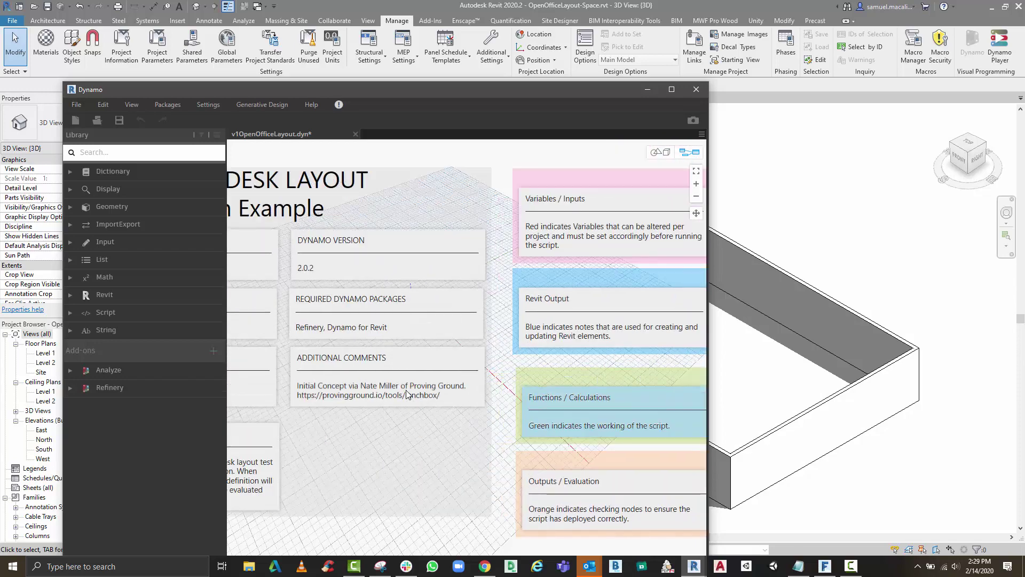
click(357, 333)
middle_drag(357, 333, 412, 366)
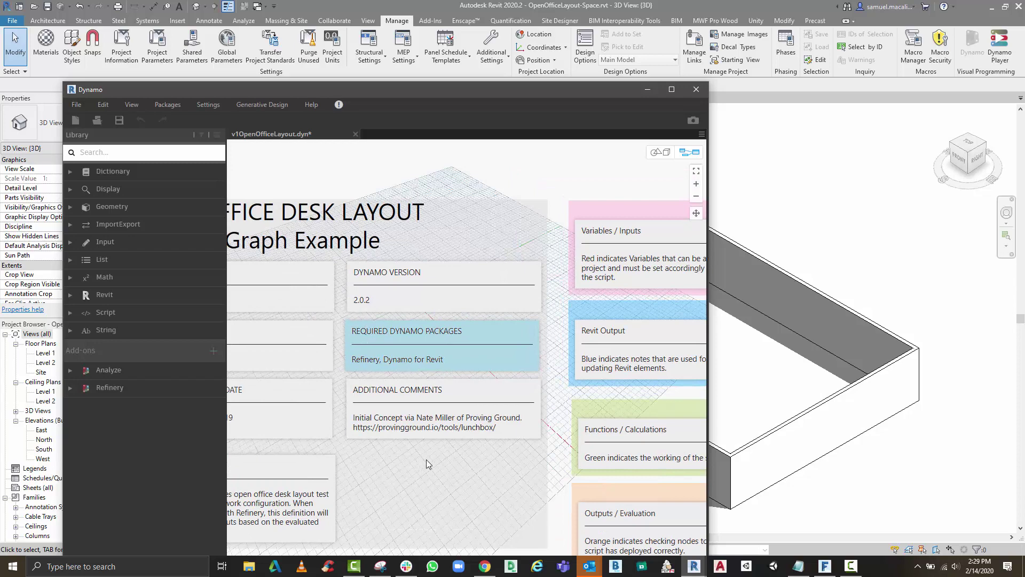
middle_drag(426, 459, 523, 438)
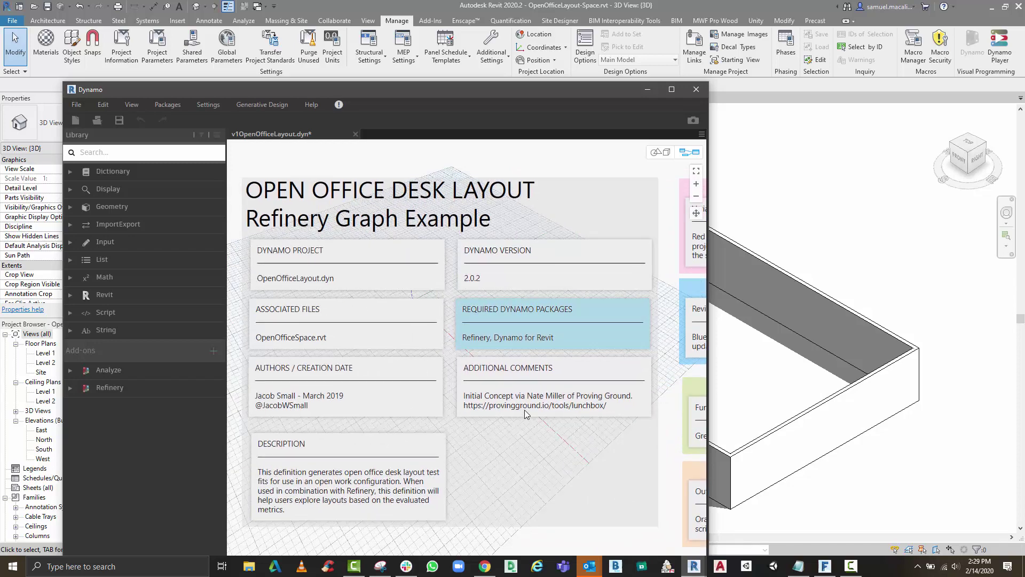
scroll(486, 386, down, 3)
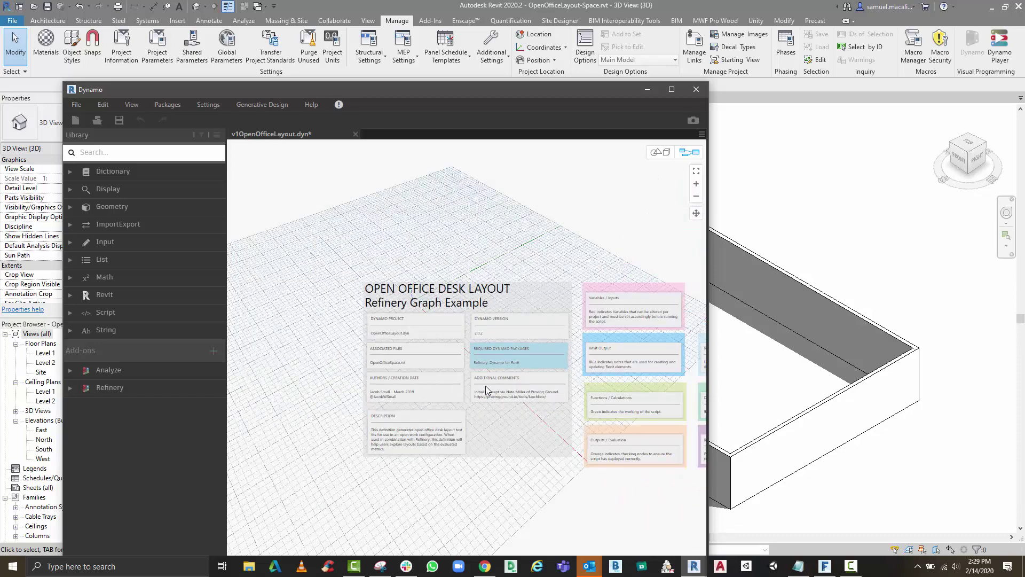
middle_drag(485, 386, 365, 369)
- Snap Dynamo left and Revit right, narrow Properties and centre the building in the 3D view
drag(440, 88, 3, 54)
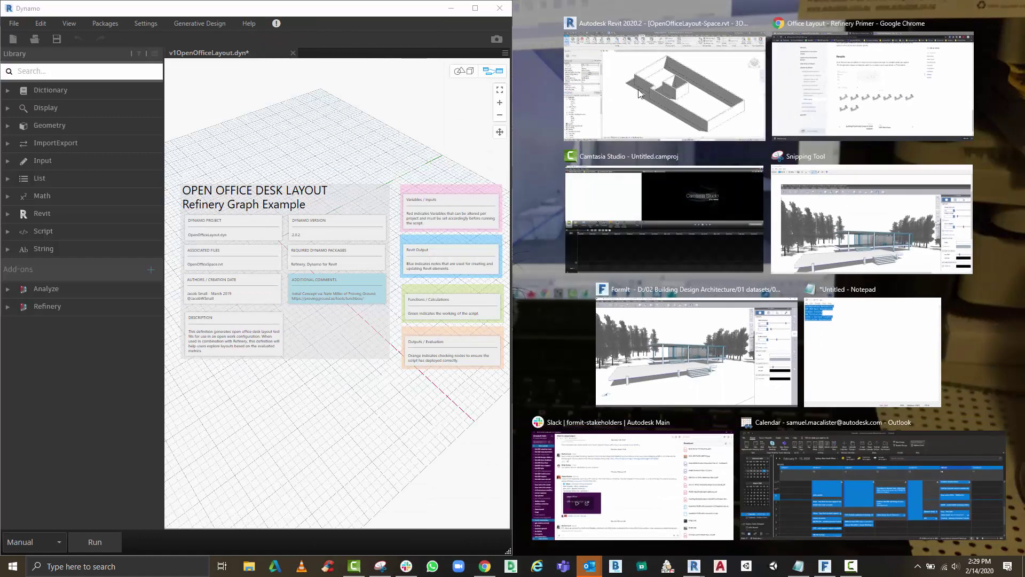
click(656, 89)
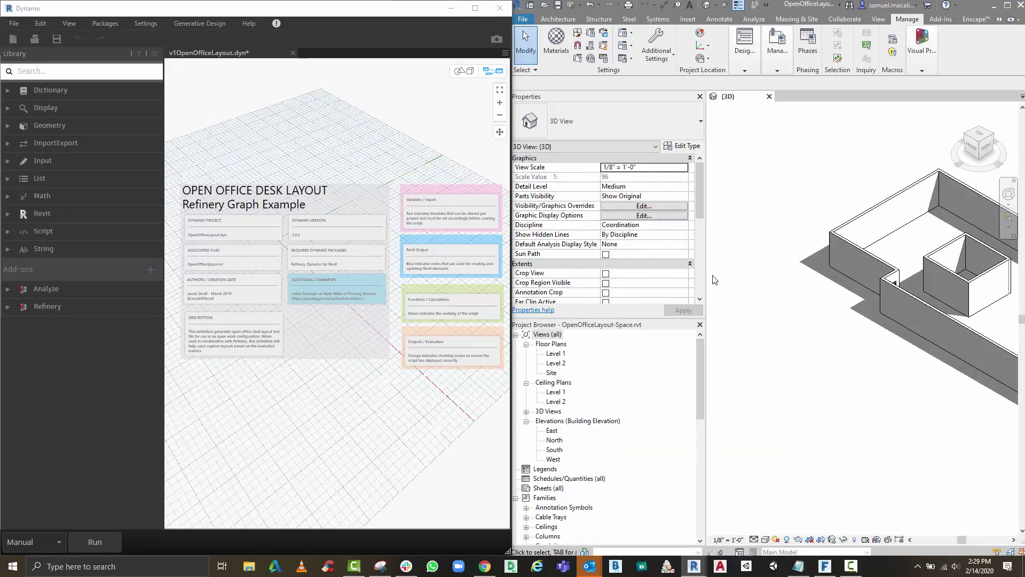
drag(705, 277, 627, 277)
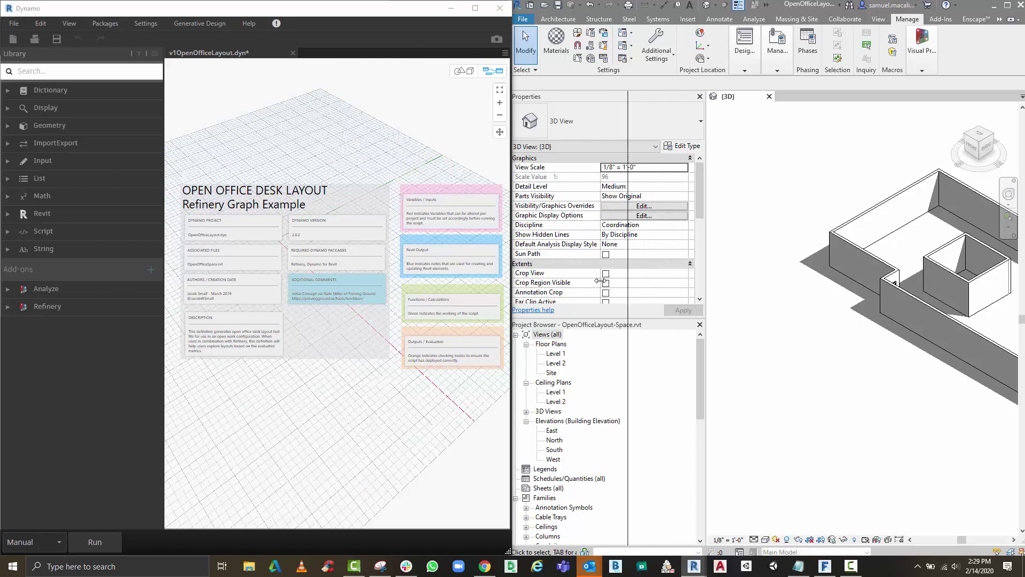
middle_drag(641, 281, 694, 303)
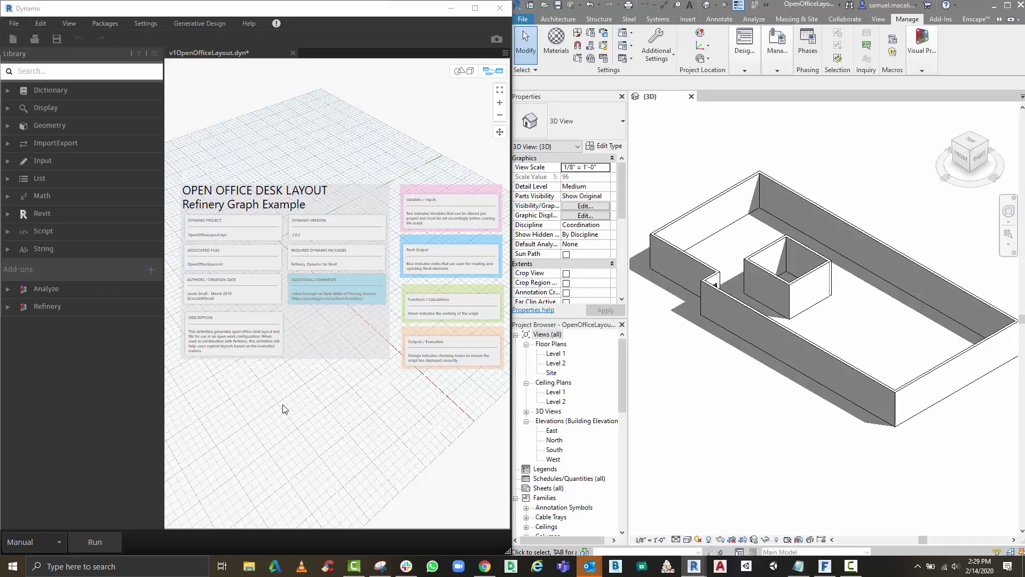
scroll(282, 407, down, 3)
scroll(276, 412, down, 3)
- Keep the run mode on Manual and run the script to place the desks
middle_drag(277, 411, 267, 336)
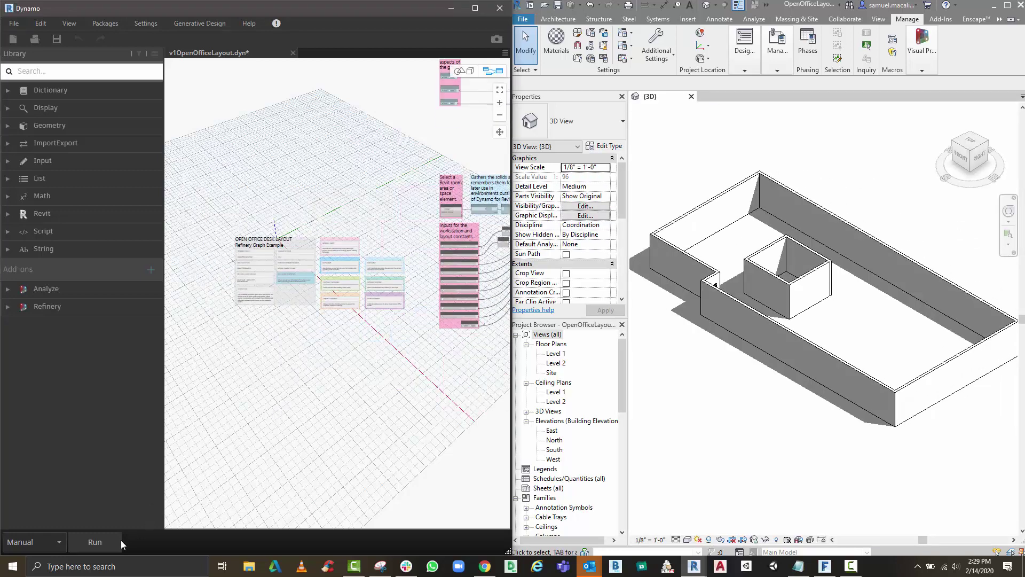
click(62, 541)
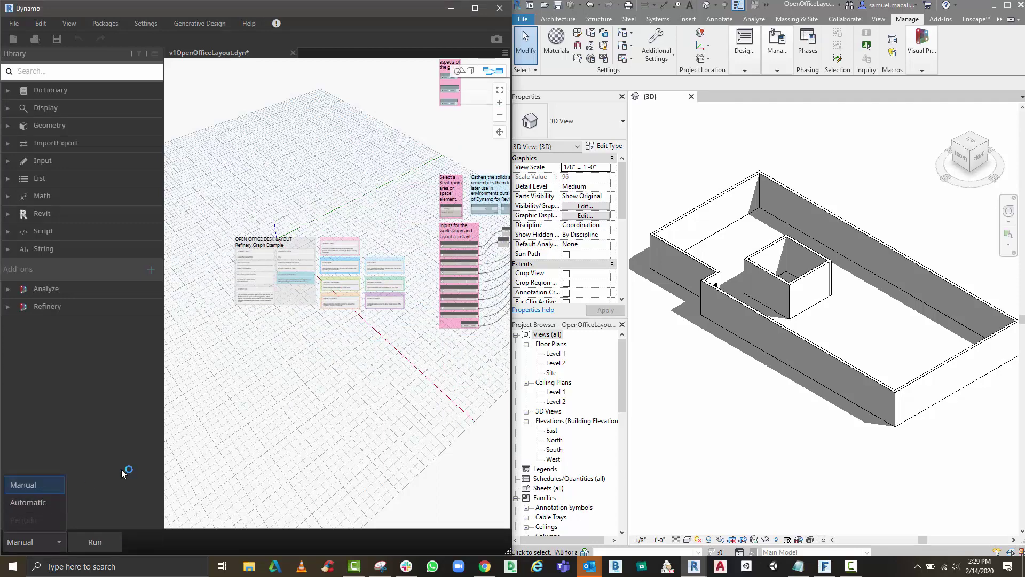
click(221, 439)
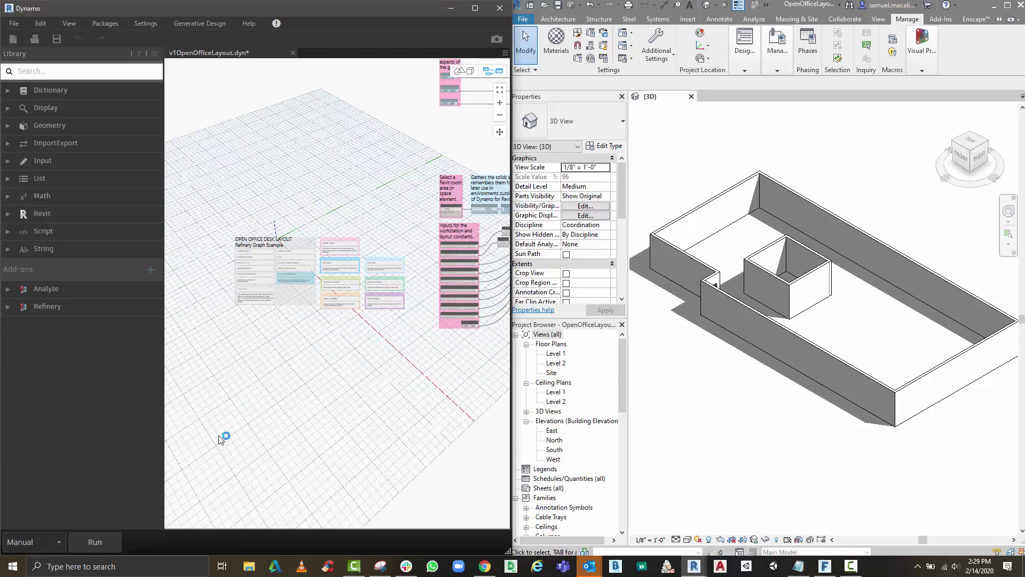
click(105, 536)
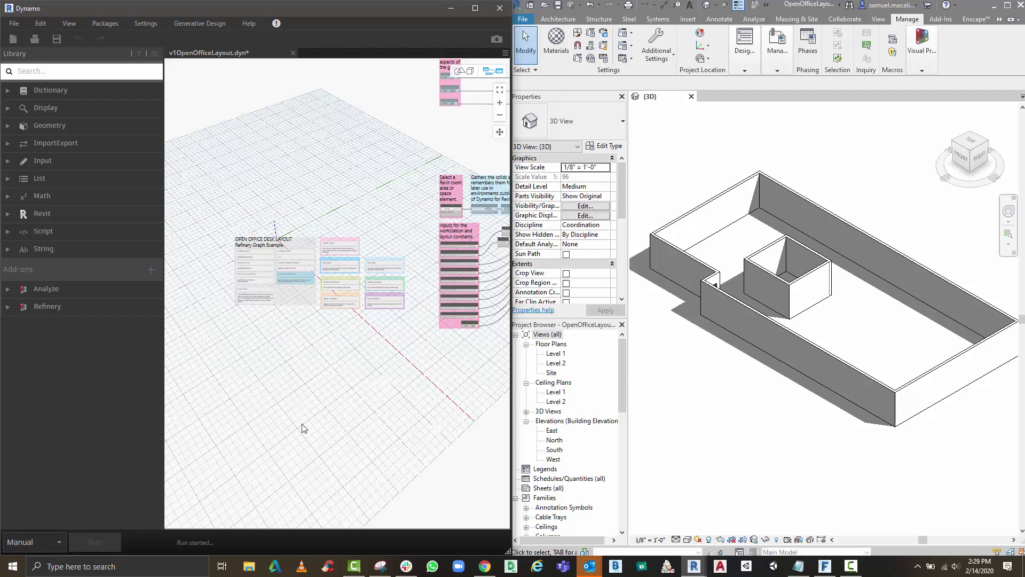